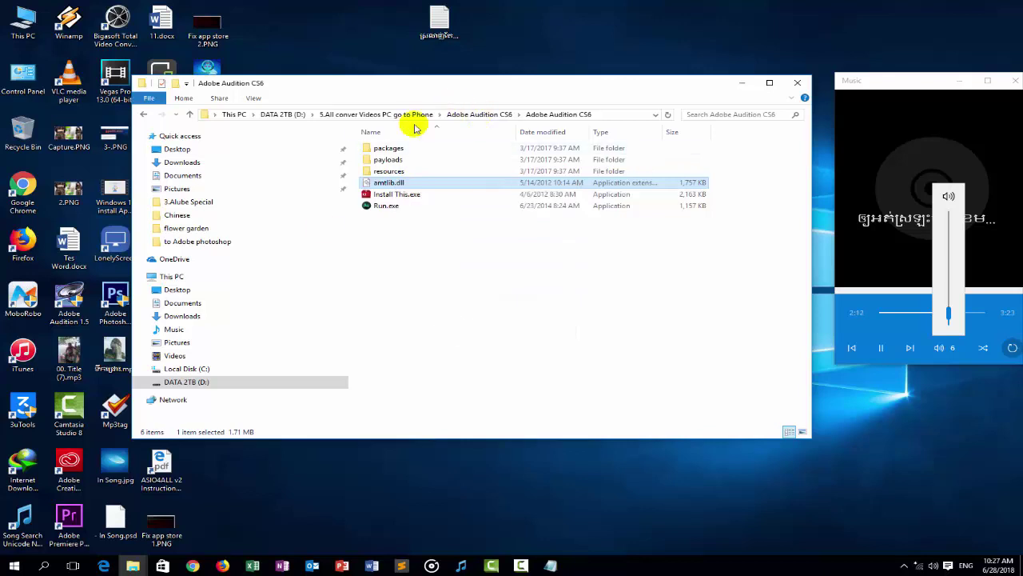
- Open the Adobe Audition CS6 installation folder under Program Files (x86)\Adobe on Local Disk (C:)
click(192, 369)
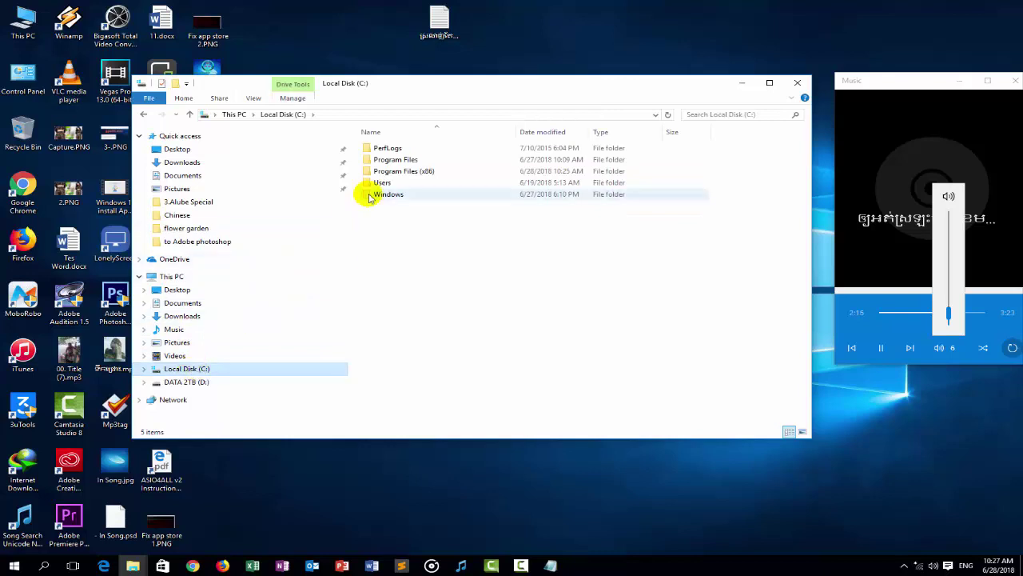
double_click(388, 173)
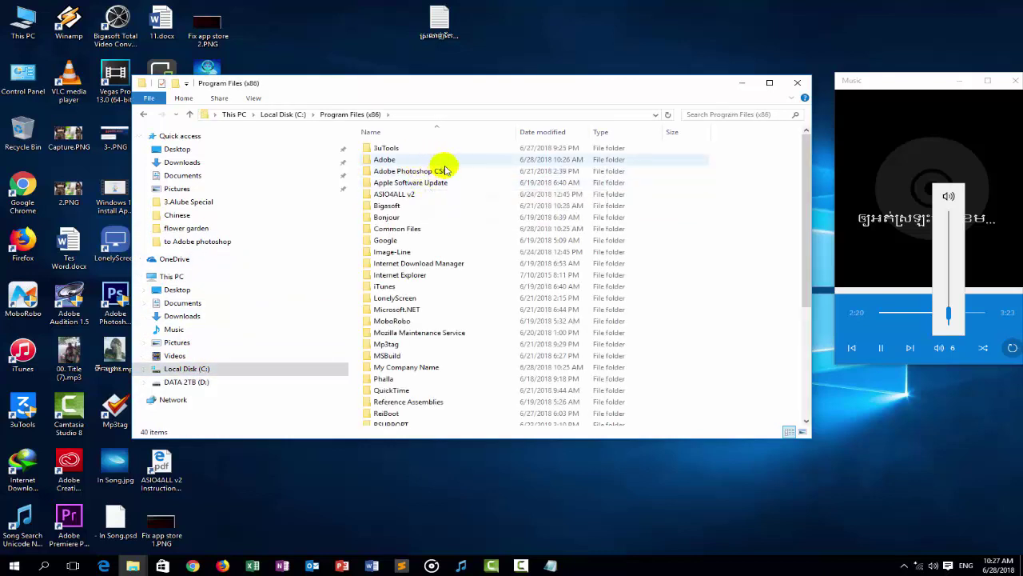
double_click(405, 160)
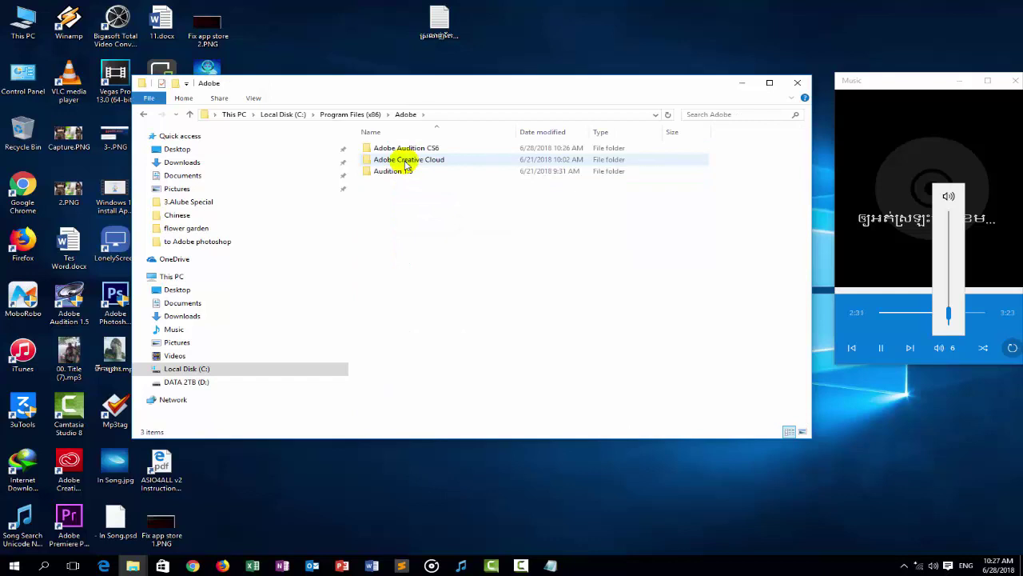
double_click(441, 147)
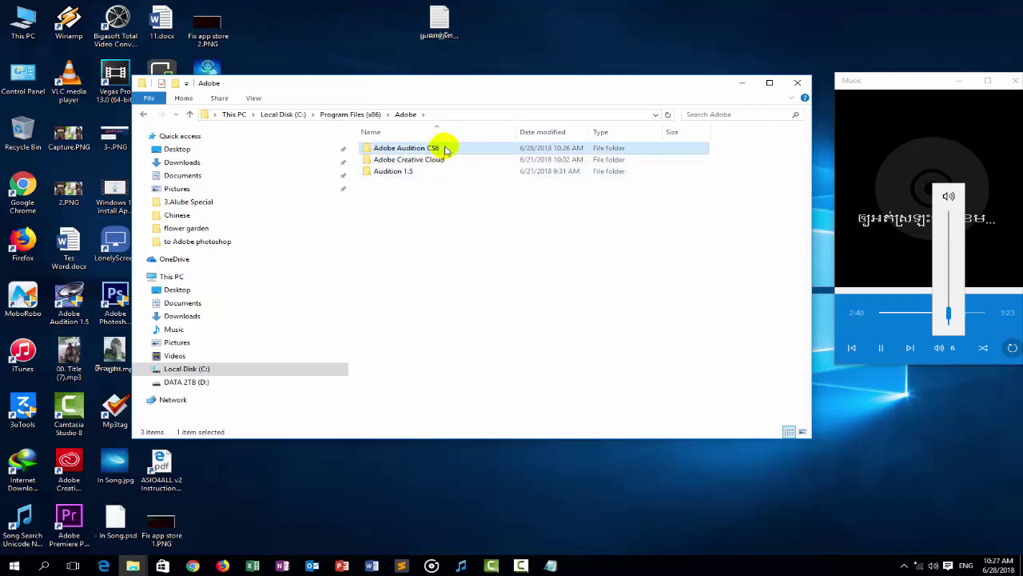
scroll(424, 268, down, 8)
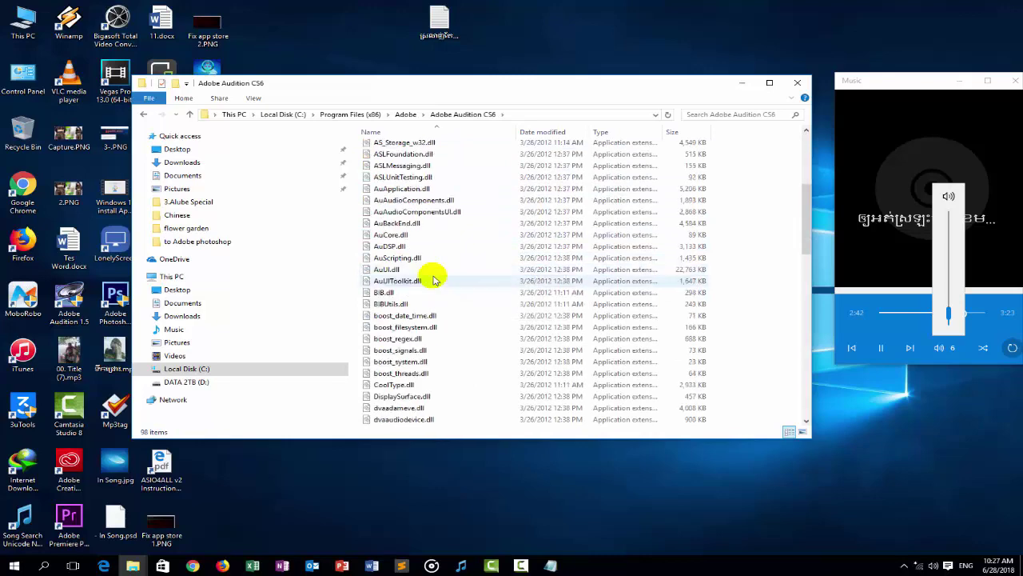
scroll(435, 280, down, 5)
scroll(438, 275, up, 13)
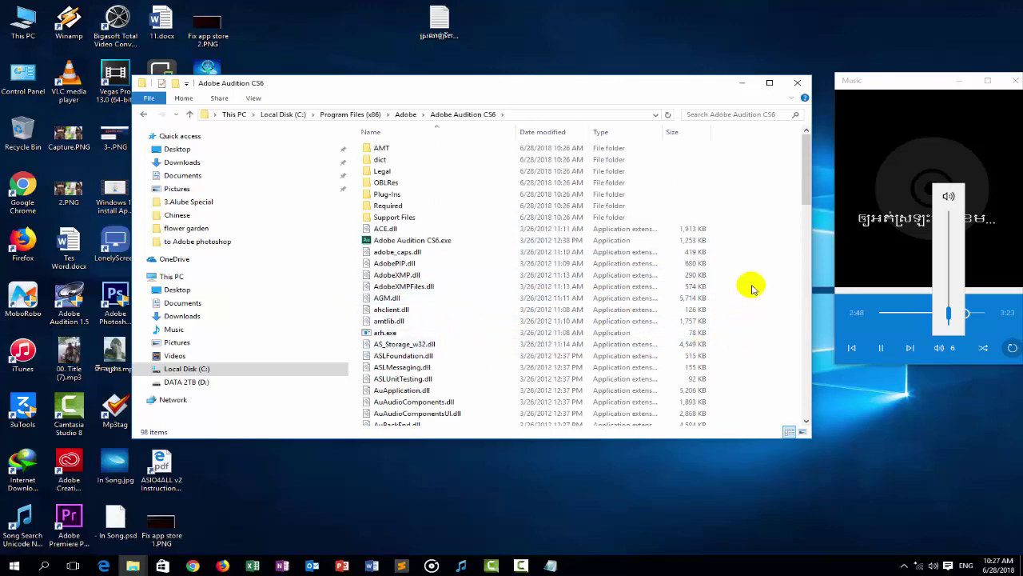
- Paste the copied amtlib.dll into the Adobe Audition CS6 folder, replacing the existing file and granting administrator permission
right_click(751, 286)
click(781, 362)
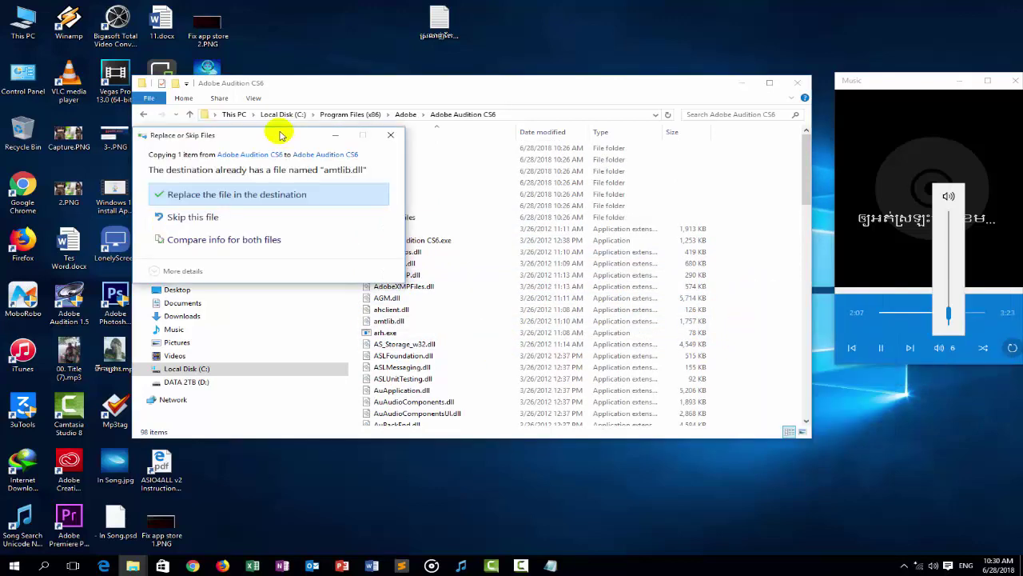
drag(274, 137, 551, 196)
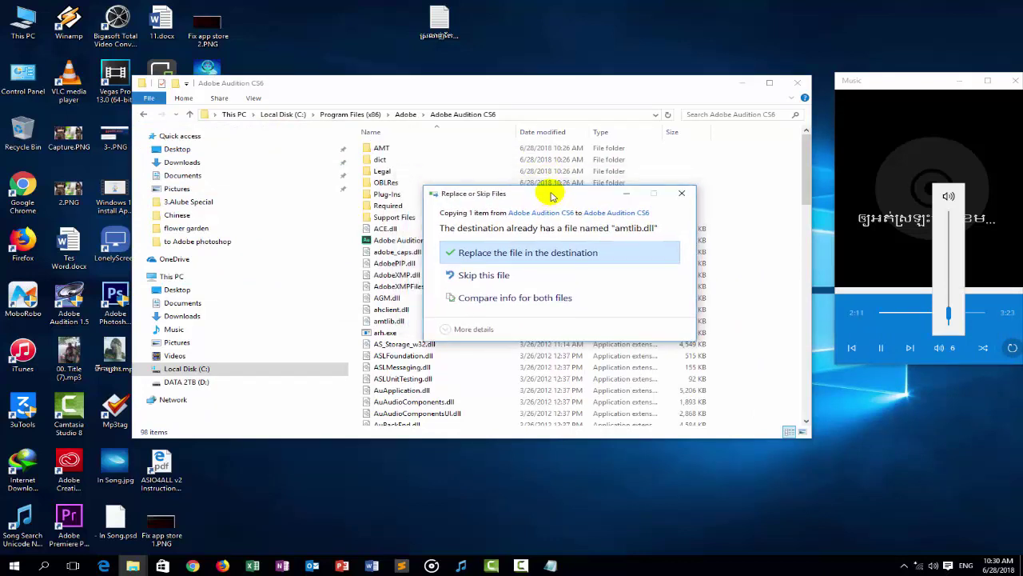
click(497, 254)
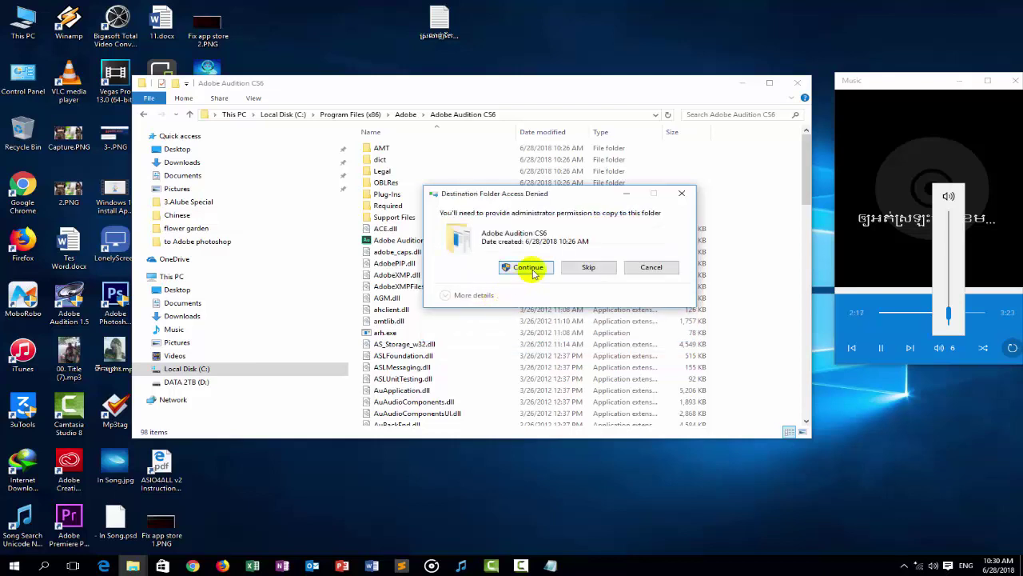
click(532, 271)
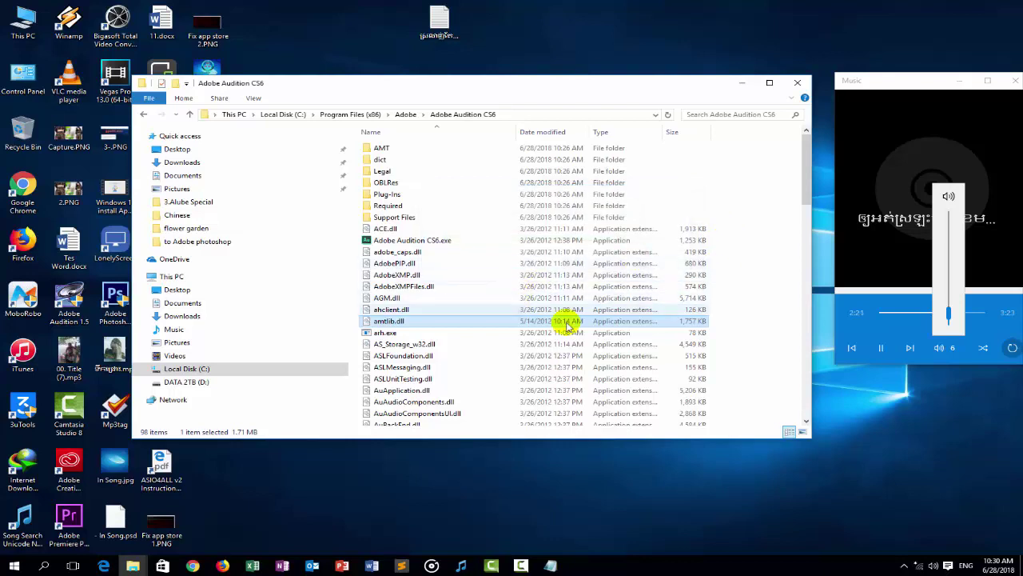
- Look through the files in the Adobe Audition CS6 folder and check the amtlib.dll entry
scroll(737, 308, down, 6)
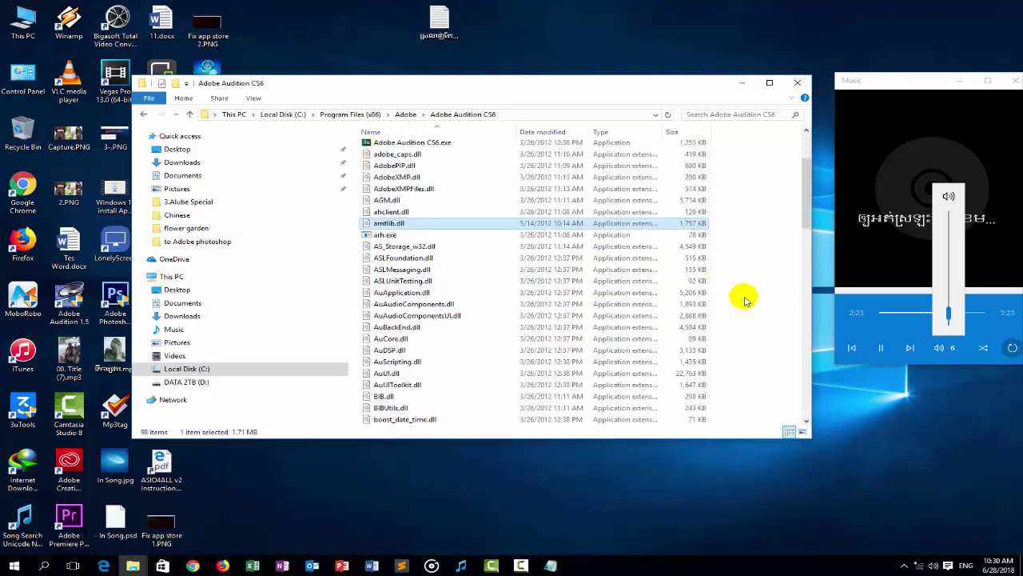
scroll(744, 299, down, 5)
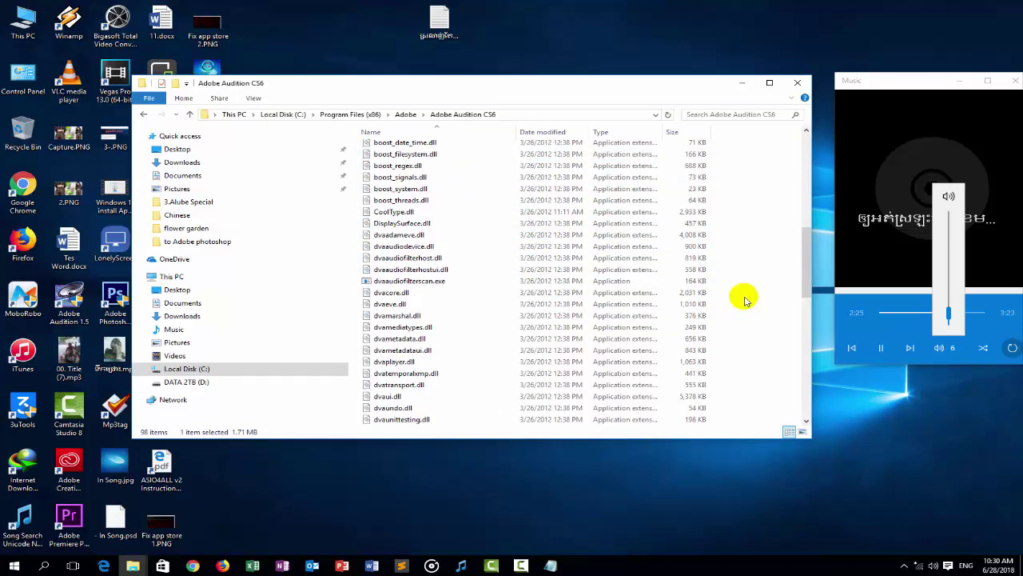
scroll(743, 300, down, 14)
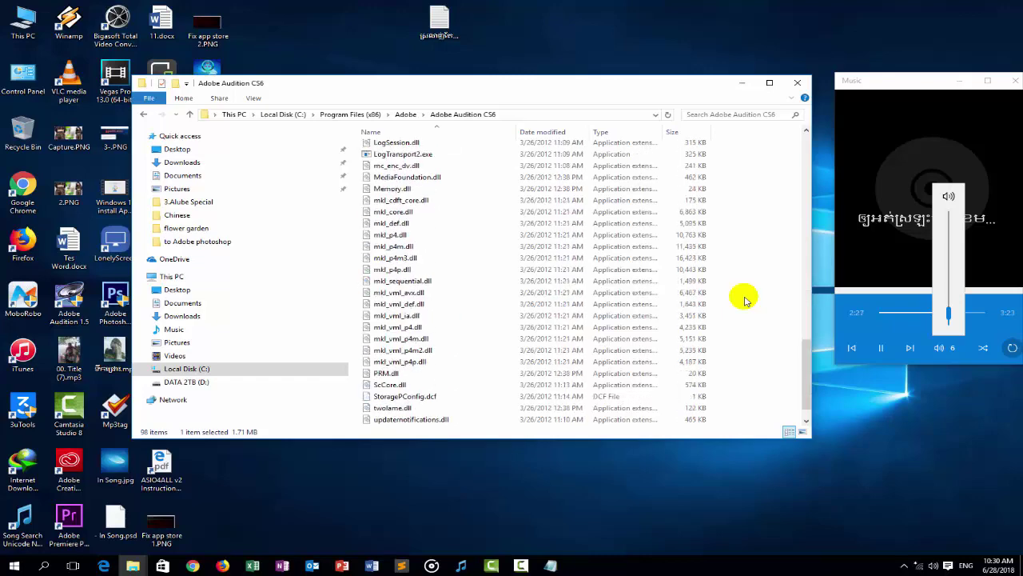
scroll(505, 389, up, 2)
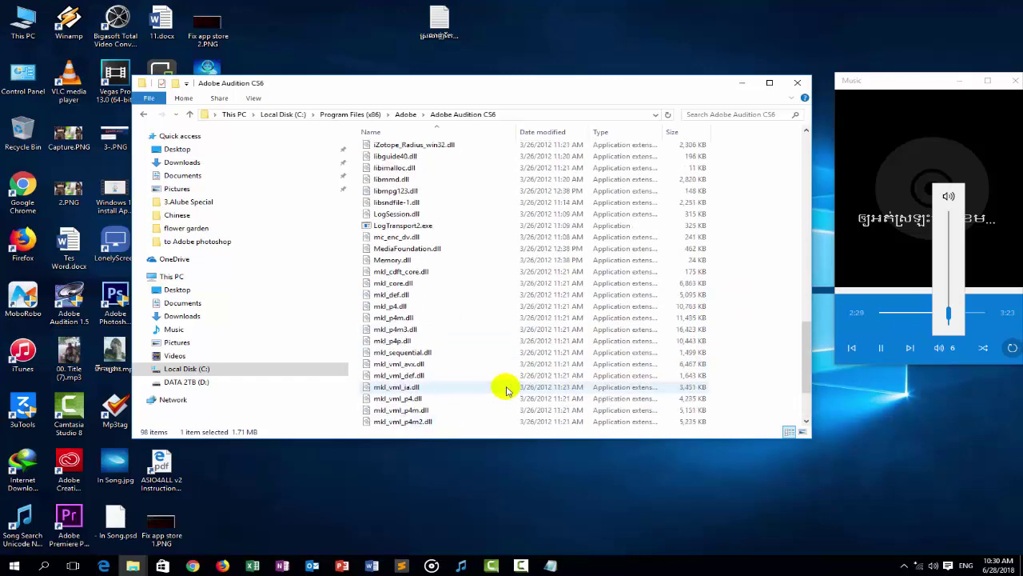
scroll(505, 389, up, 8)
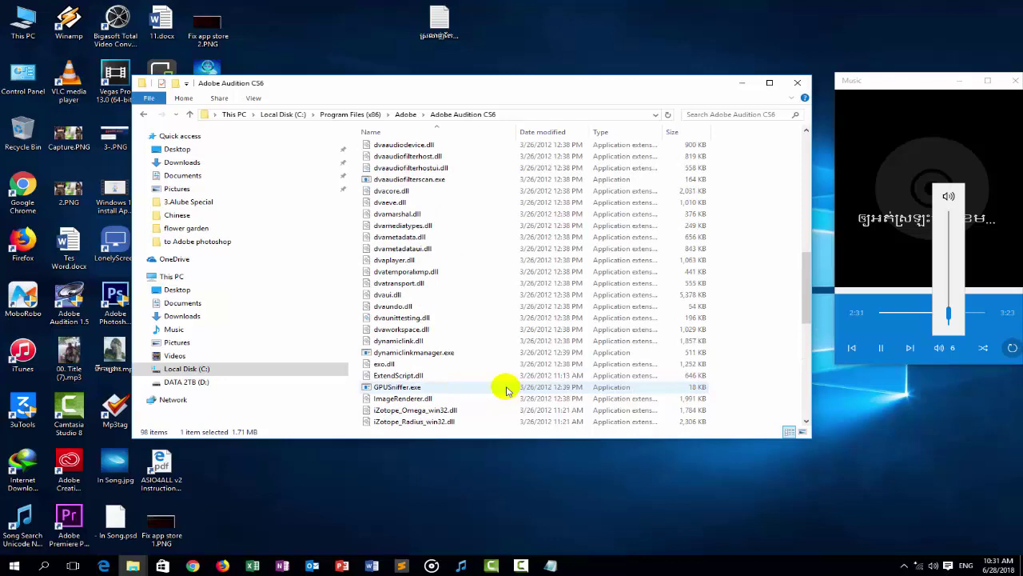
scroll(460, 317, up, 7)
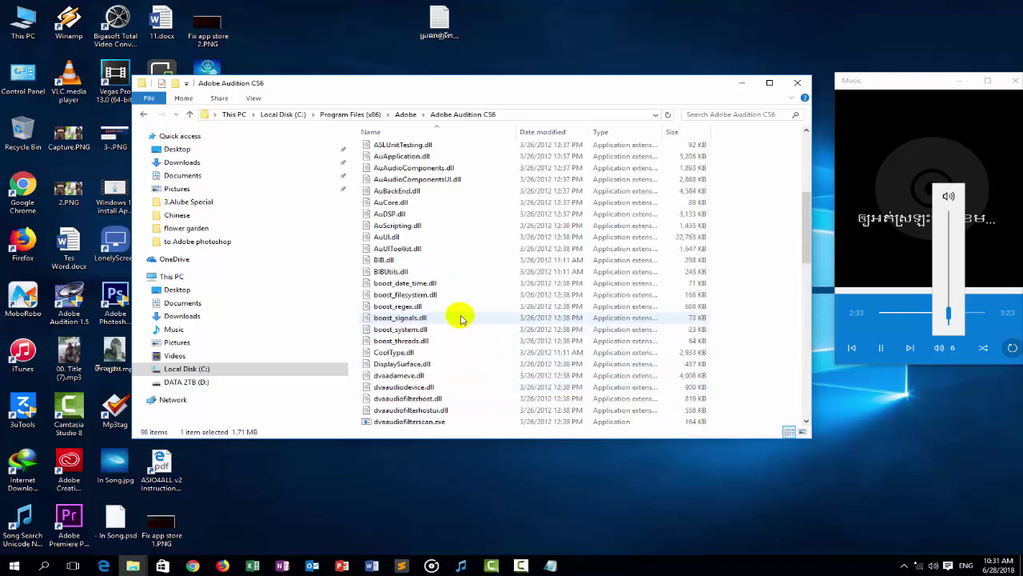
scroll(461, 318, up, 4)
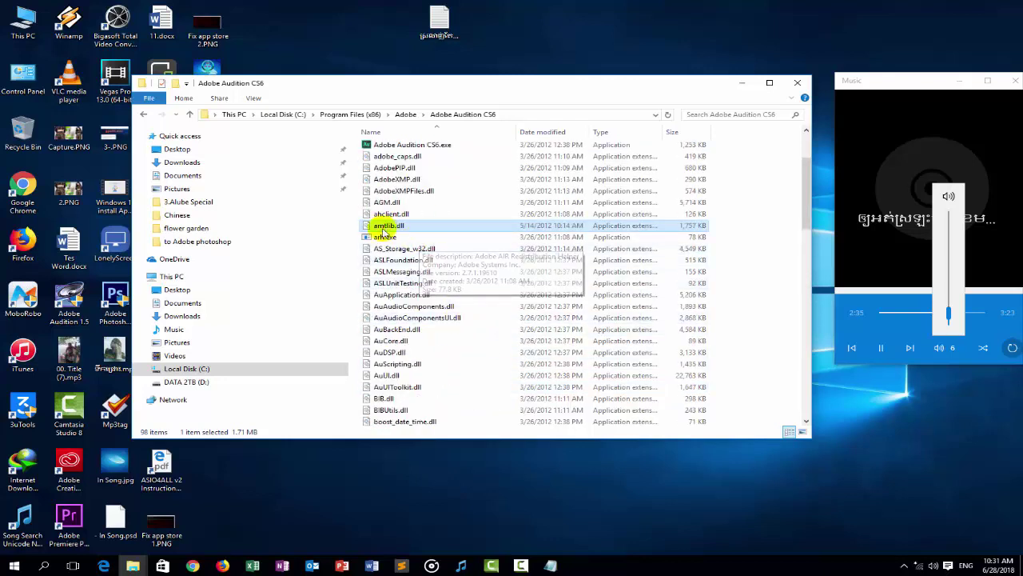
scroll(444, 265, up, 3)
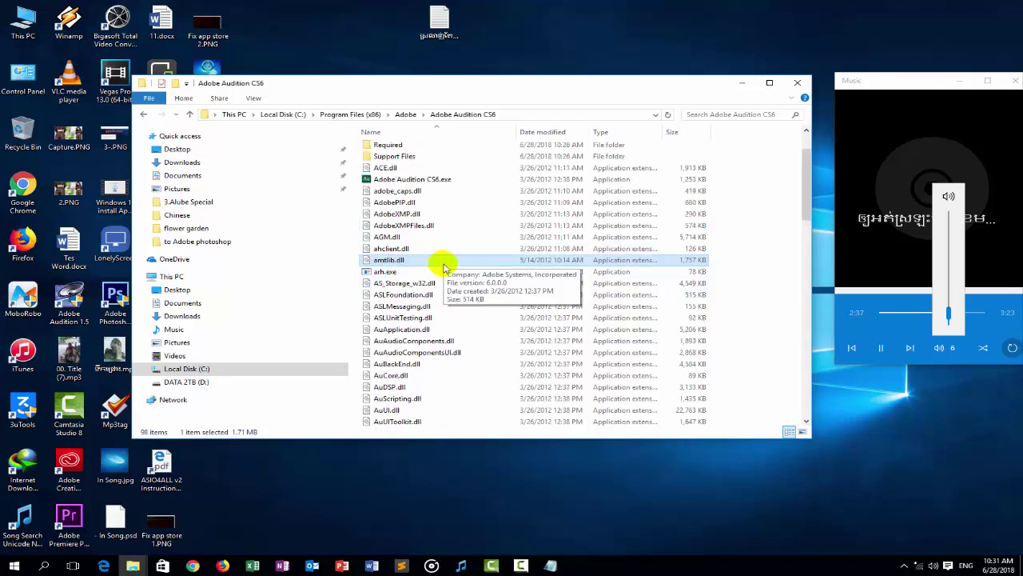
- Close the Adobe Audition CS6 folder window and refresh the desktop
click(797, 84)
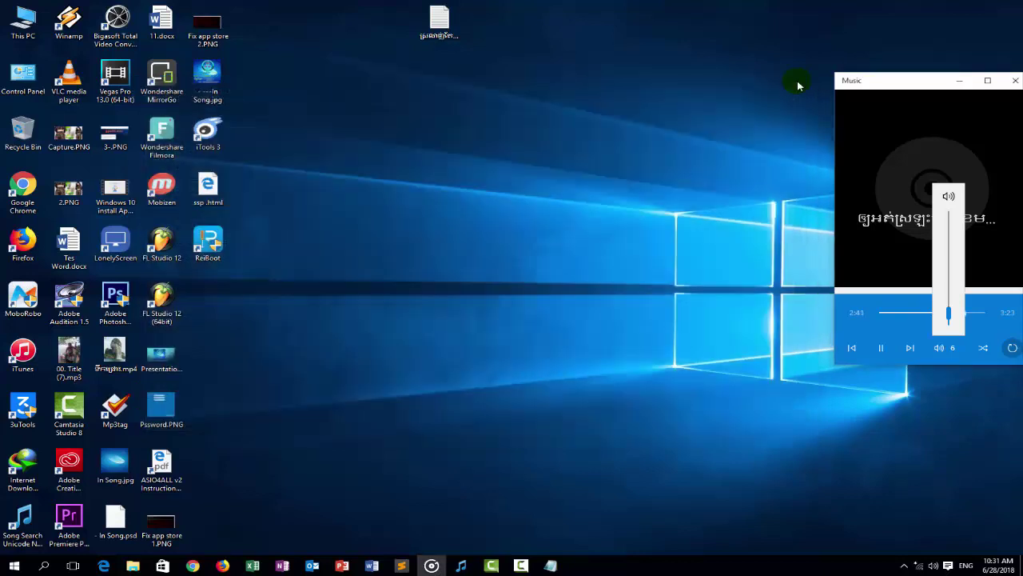
right_click(373, 230)
click(402, 259)
right_click(393, 230)
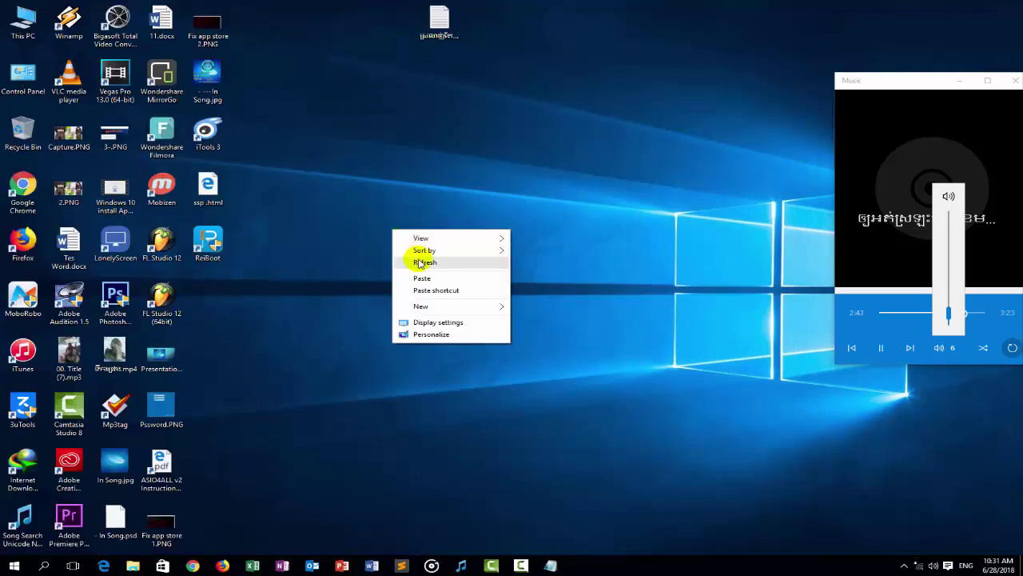
click(420, 262)
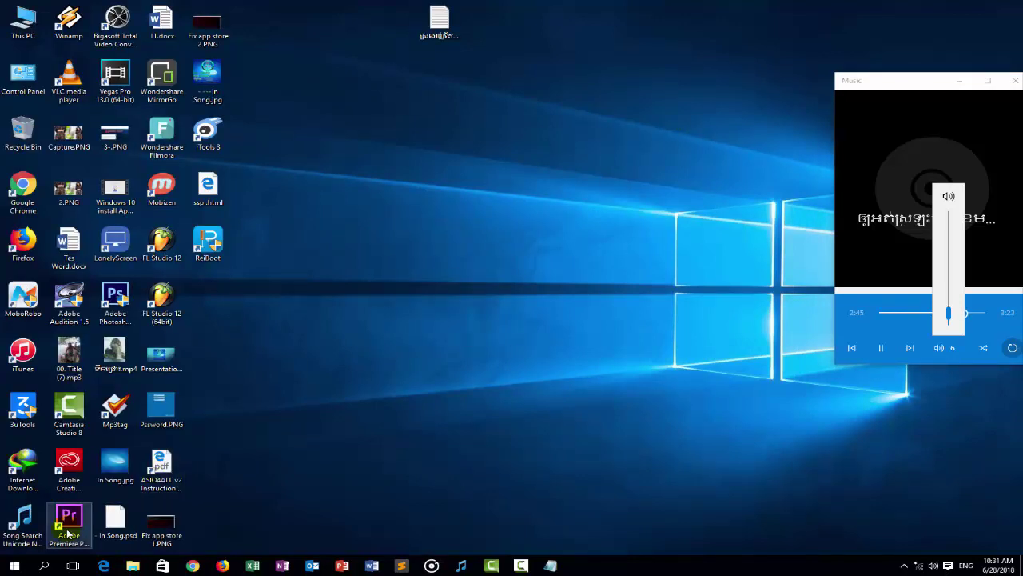
- Pin Adobe Audition CS6 from the recently added apps to the taskbar
click(16, 566)
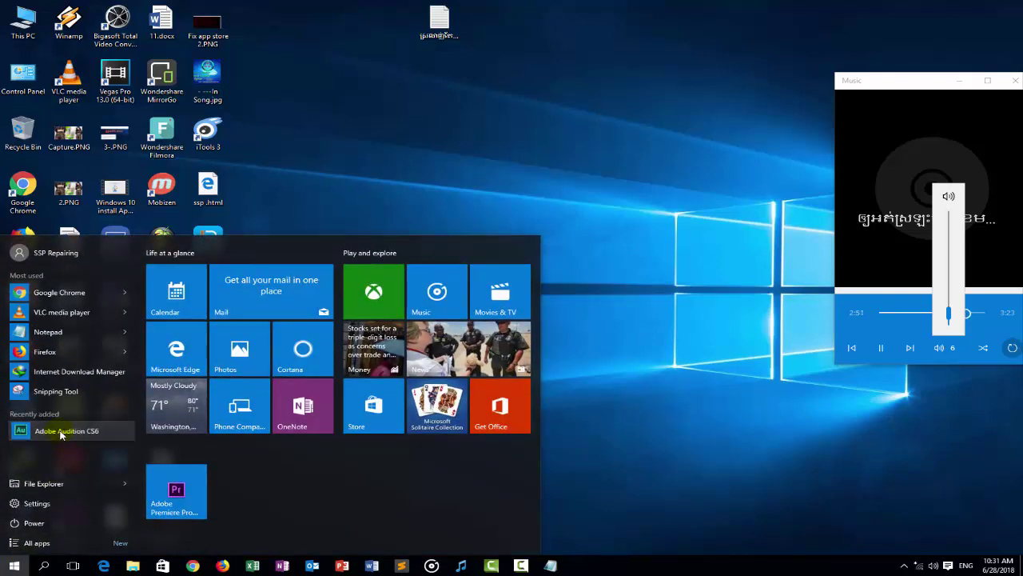
right_click(61, 433)
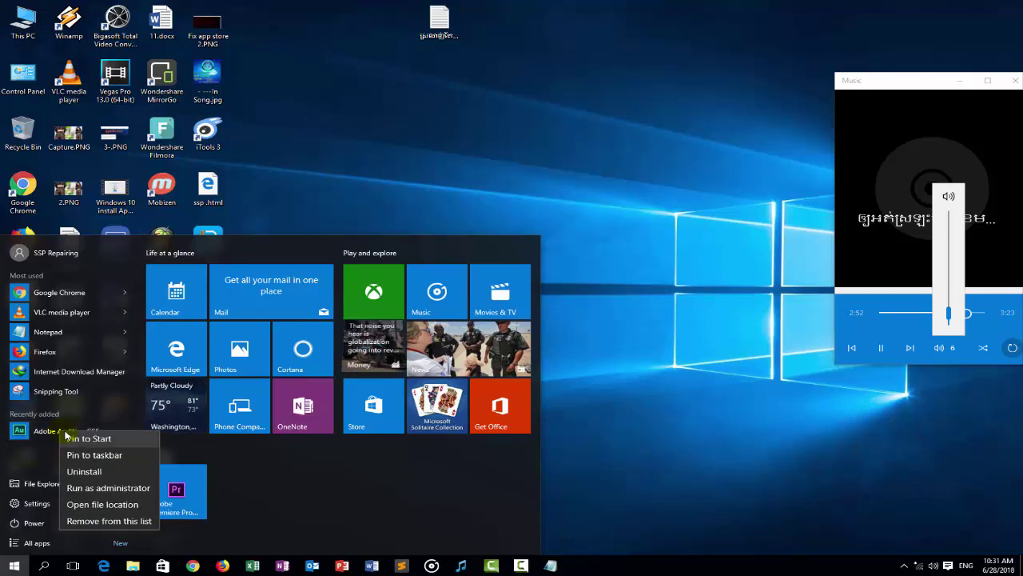
click(118, 456)
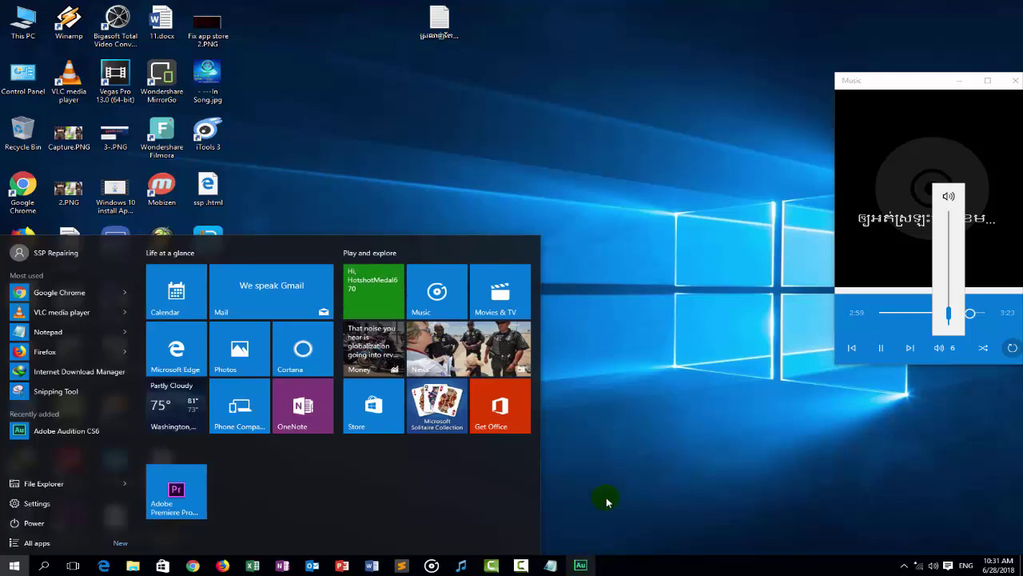
click(617, 448)
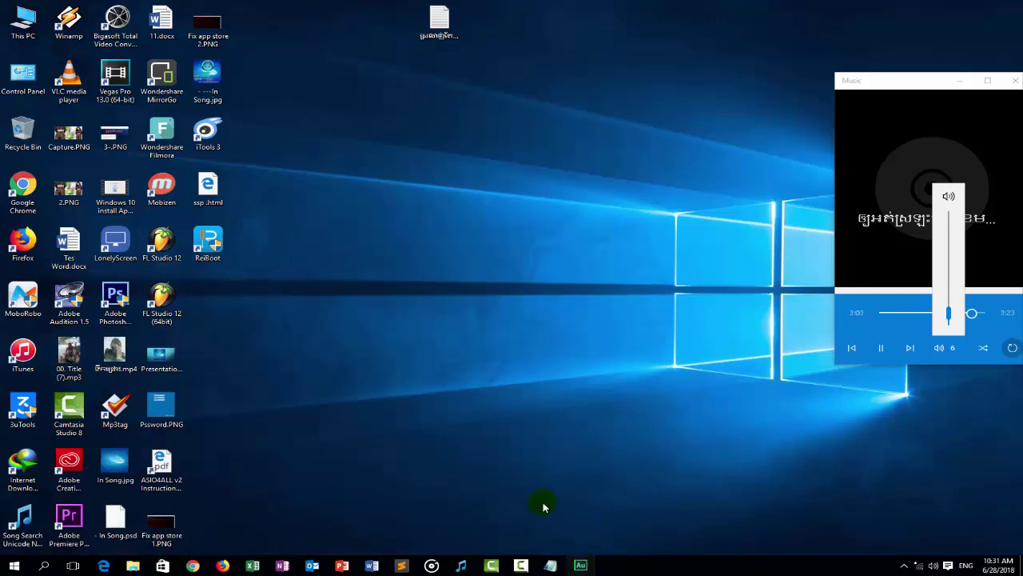
right_click(581, 565)
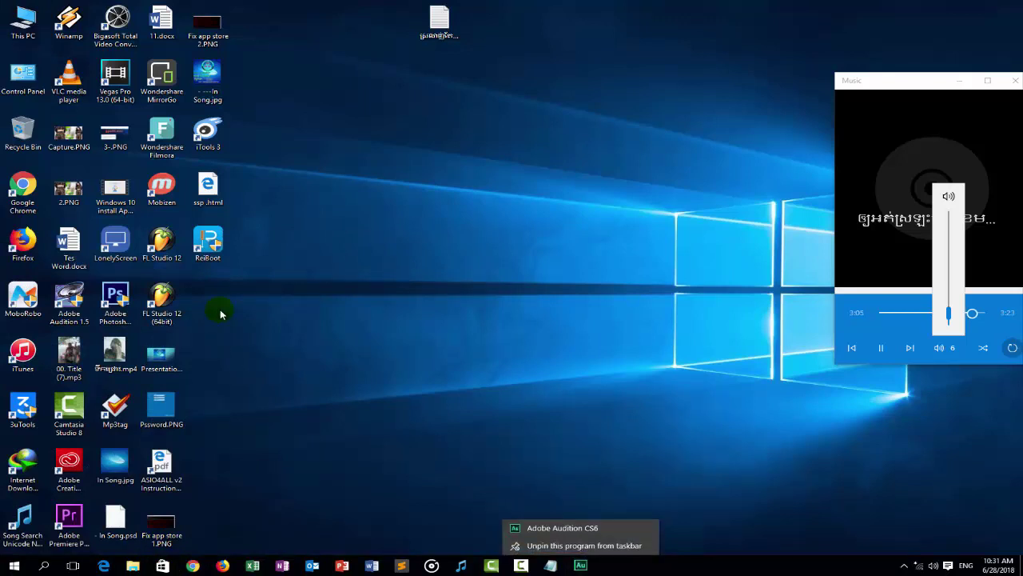
click(504, 379)
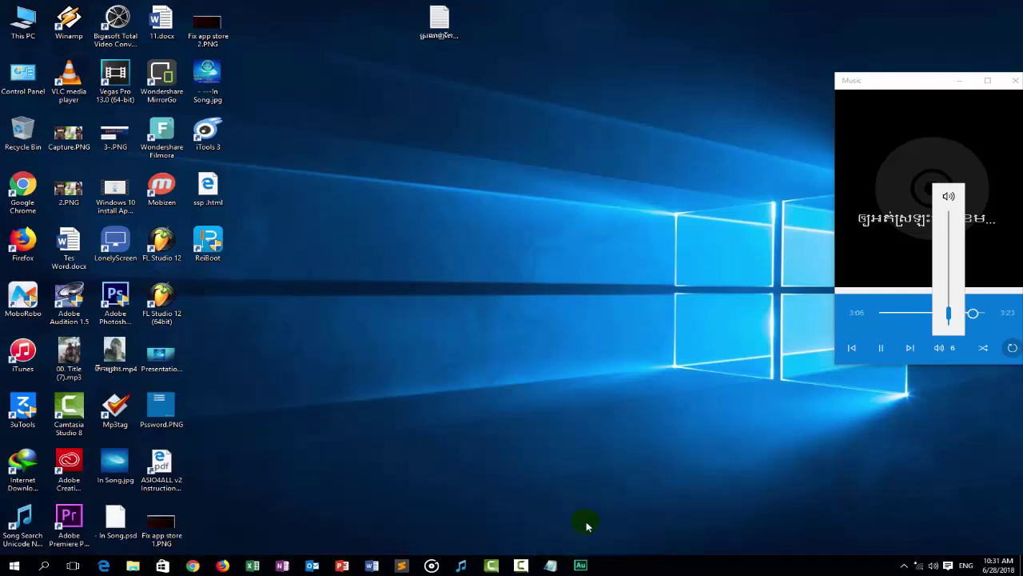
right_click(581, 565)
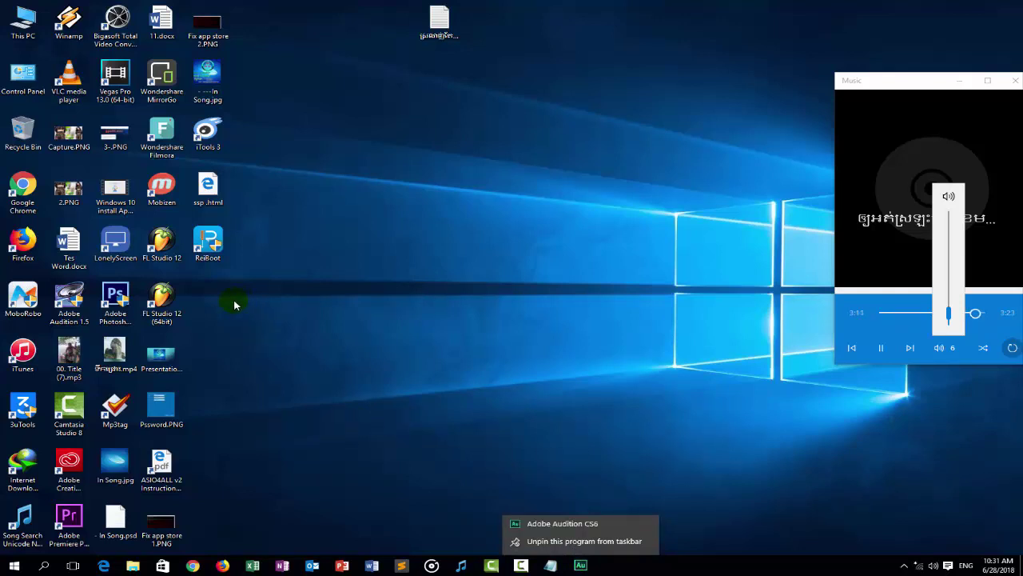
click(703, 488)
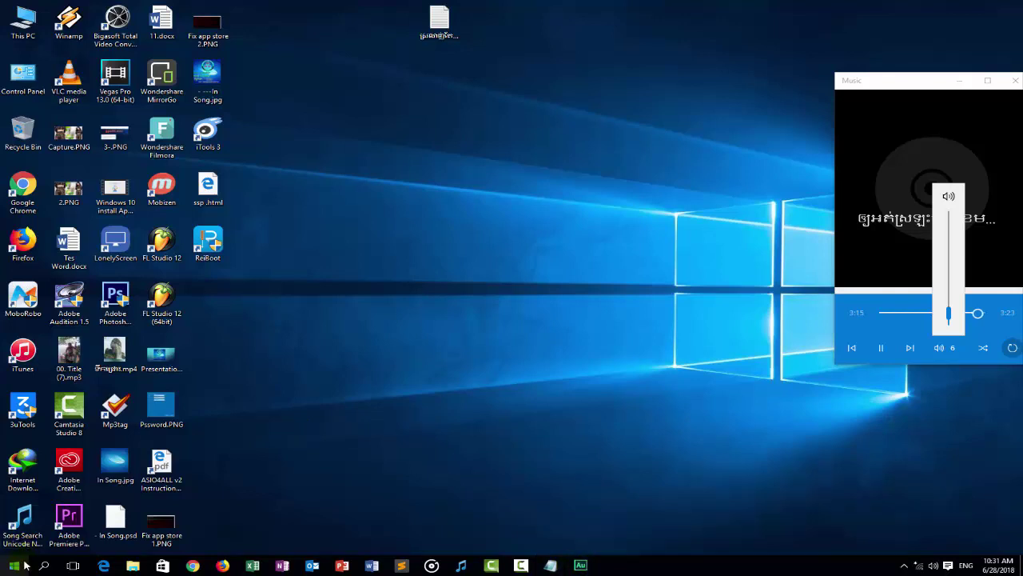
- Pin Adobe Audition CS6 to Start and place its shortcut on the desktop below the ReiBoot icon
click(16, 566)
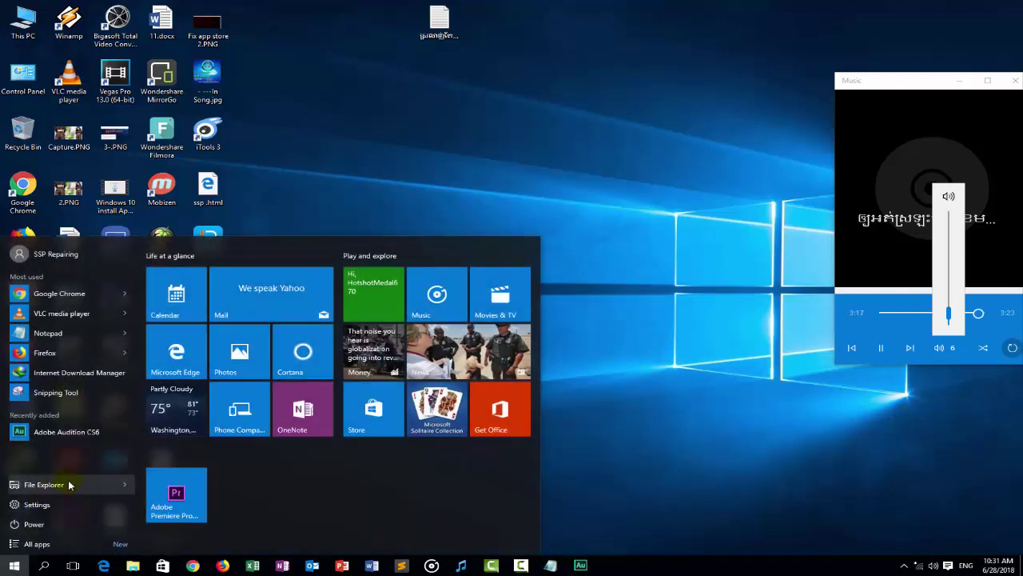
right_click(53, 432)
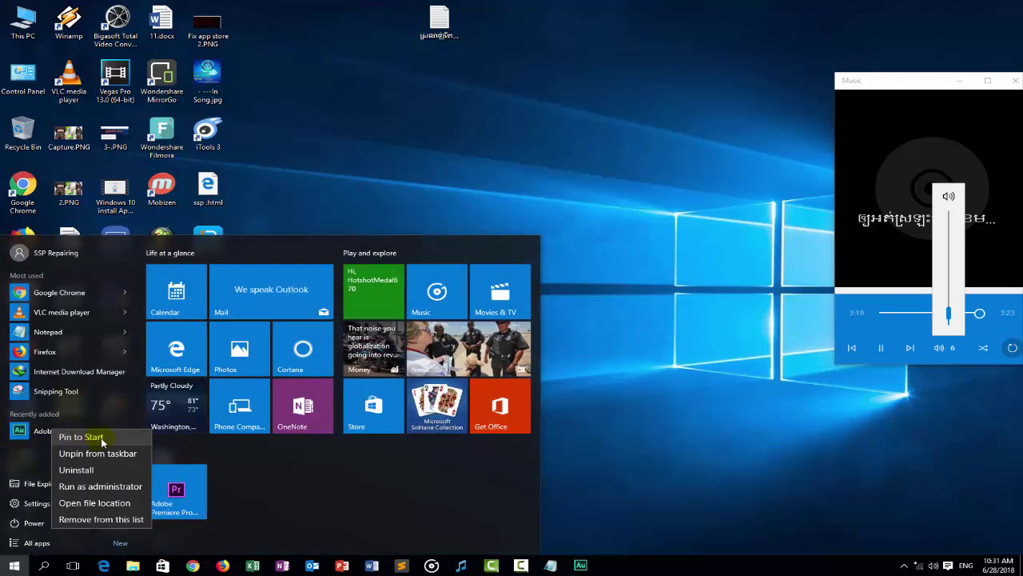
click(150, 452)
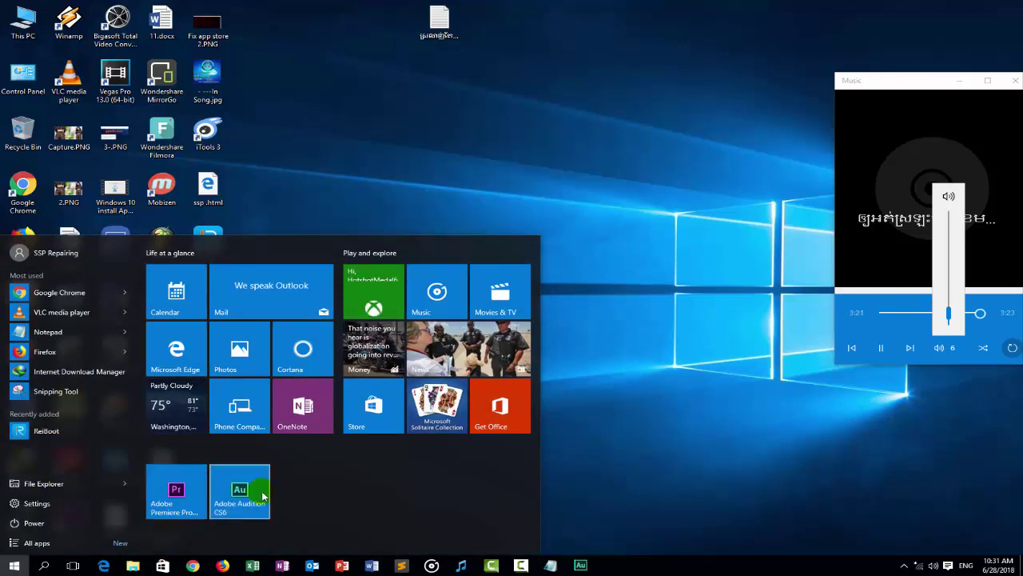
drag(245, 498, 587, 462)
drag(619, 416, 215, 302)
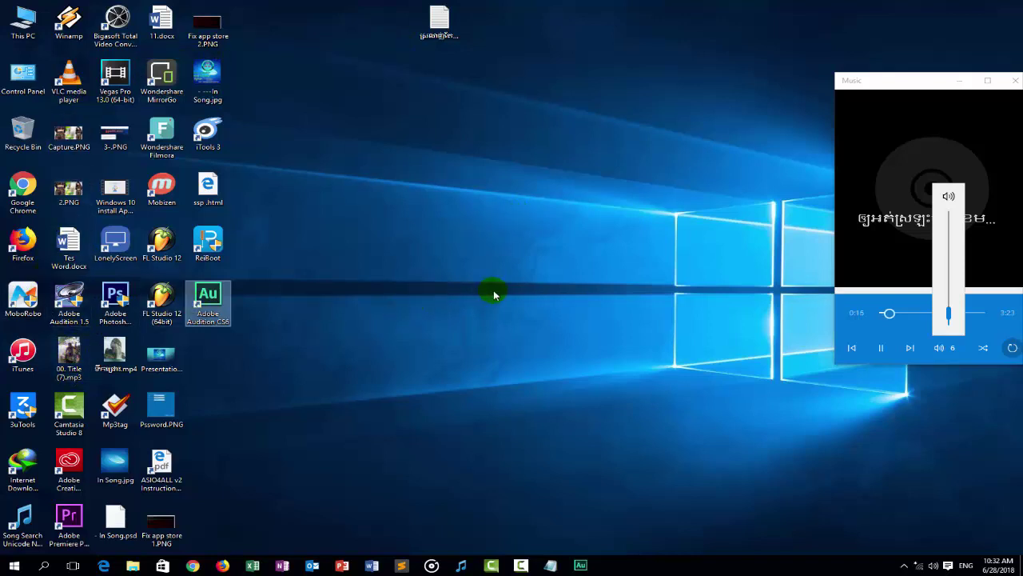
- Refresh the desktop twice with the Adobe Audition CS6 shortcut in place
right_click(561, 186)
click(571, 212)
right_click(568, 201)
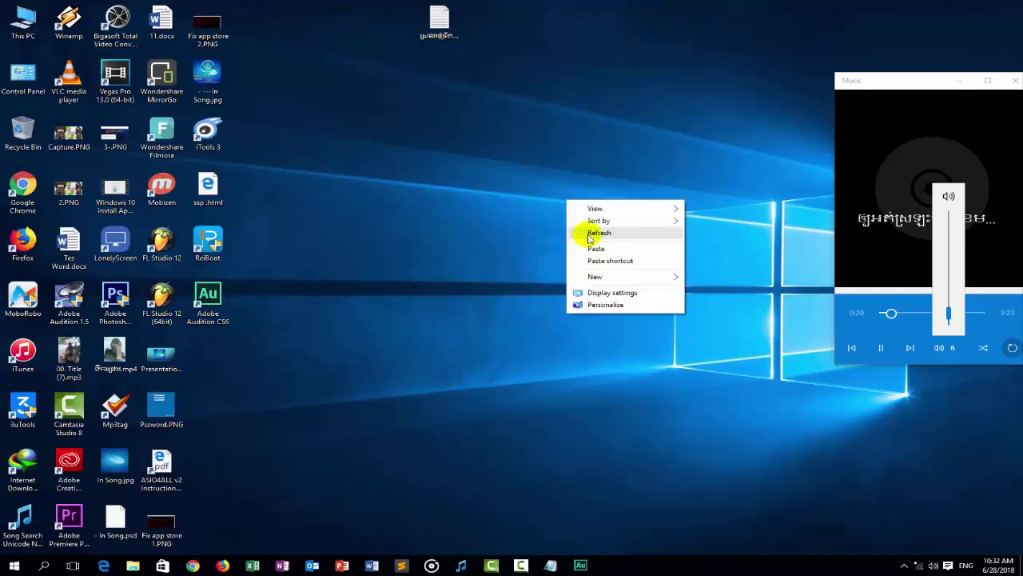
click(588, 233)
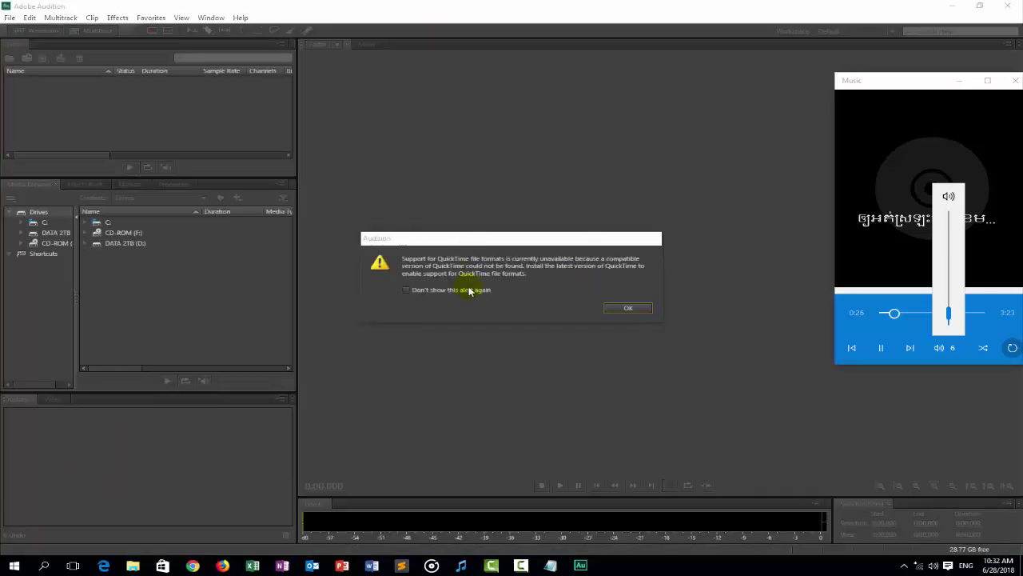
- Dismiss the QuickTime support alert and stop it from showing again
click(425, 292)
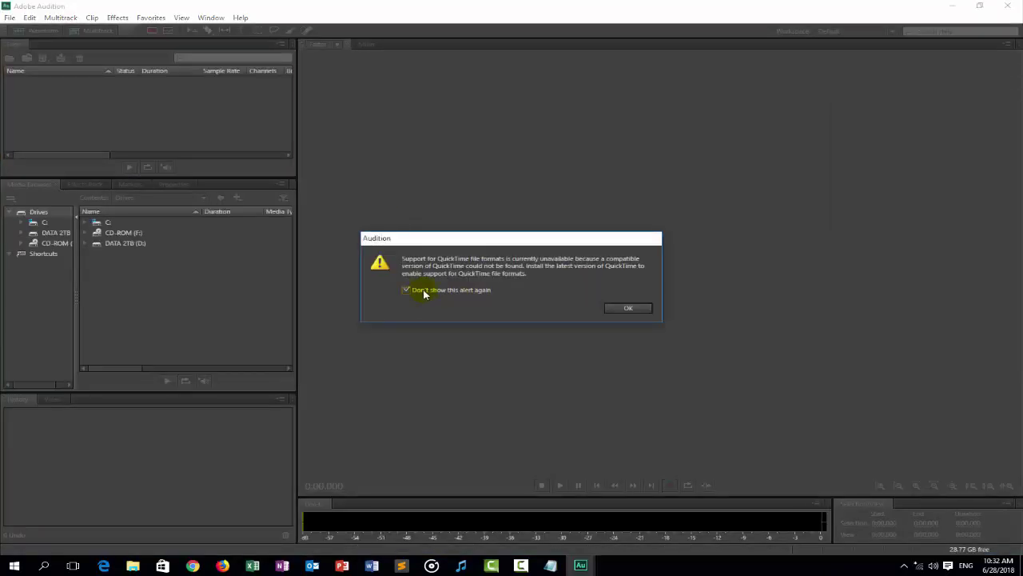
click(628, 309)
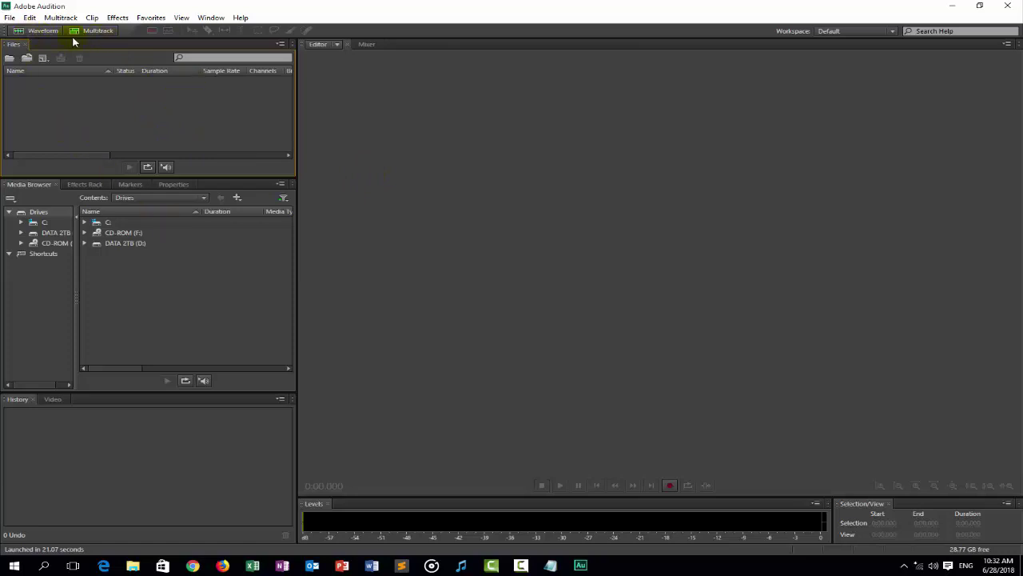
- Open the last MP3 song listed in the folder D:\9.SONG\2.Song Mp3 All AlBub\2018
click(8, 17)
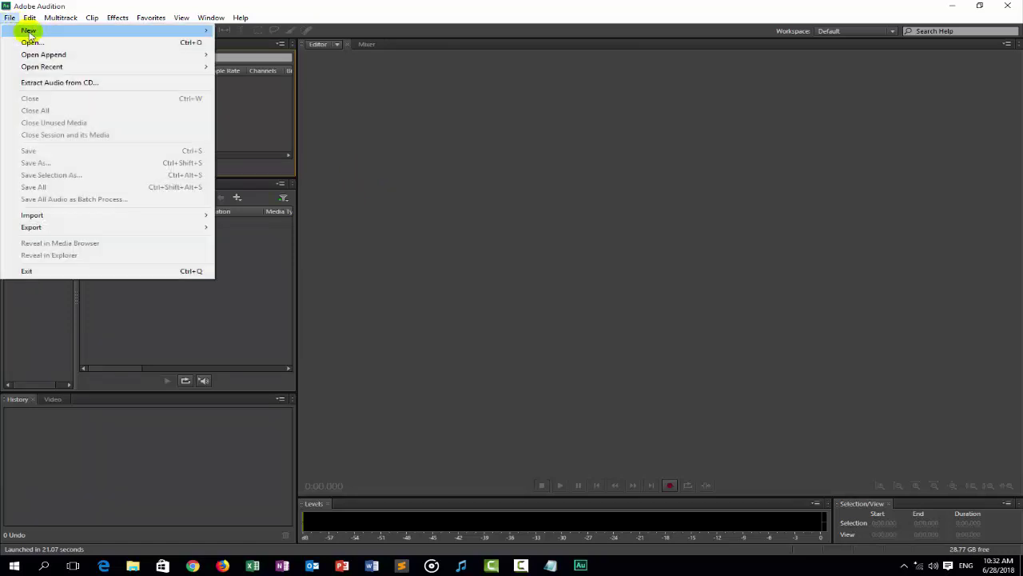
click(41, 44)
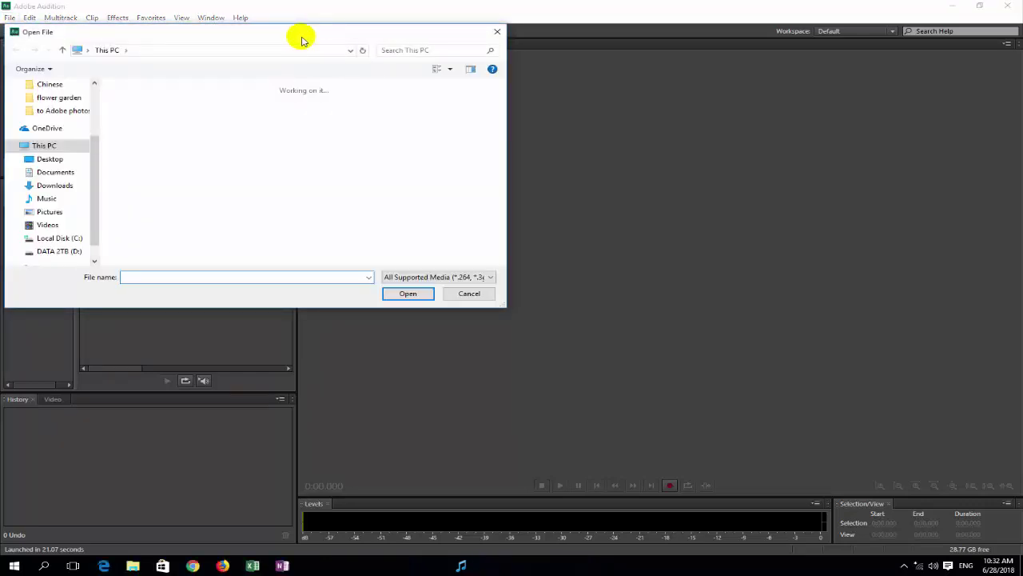
drag(312, 38, 440, 62)
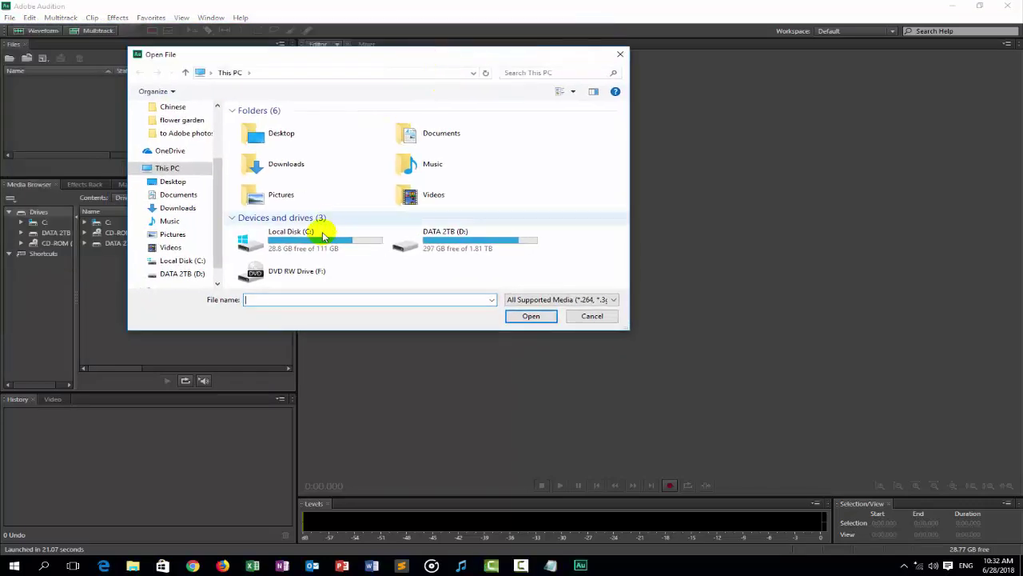
double_click(429, 247)
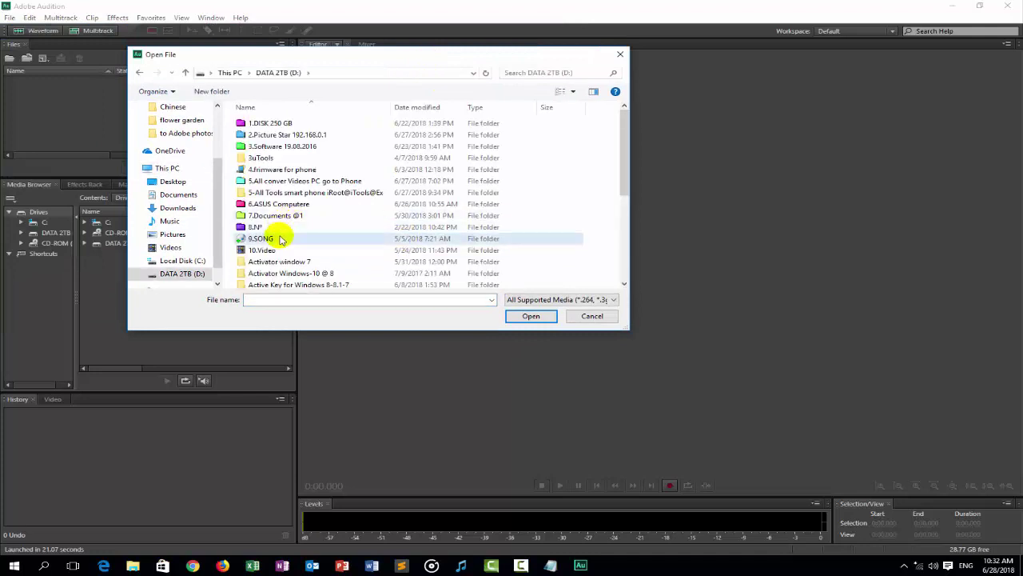
double_click(267, 238)
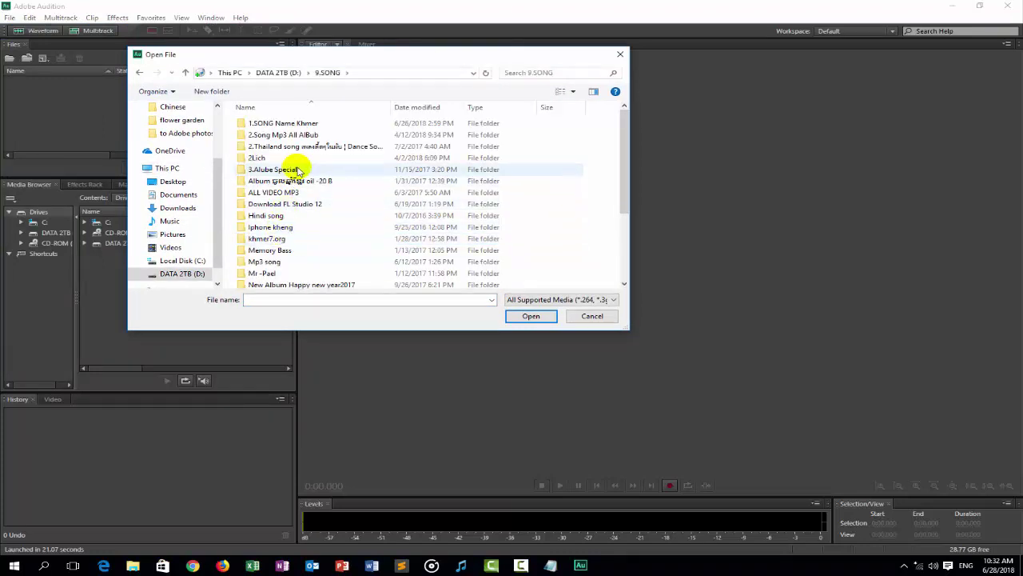
scroll(310, 242, down, 1)
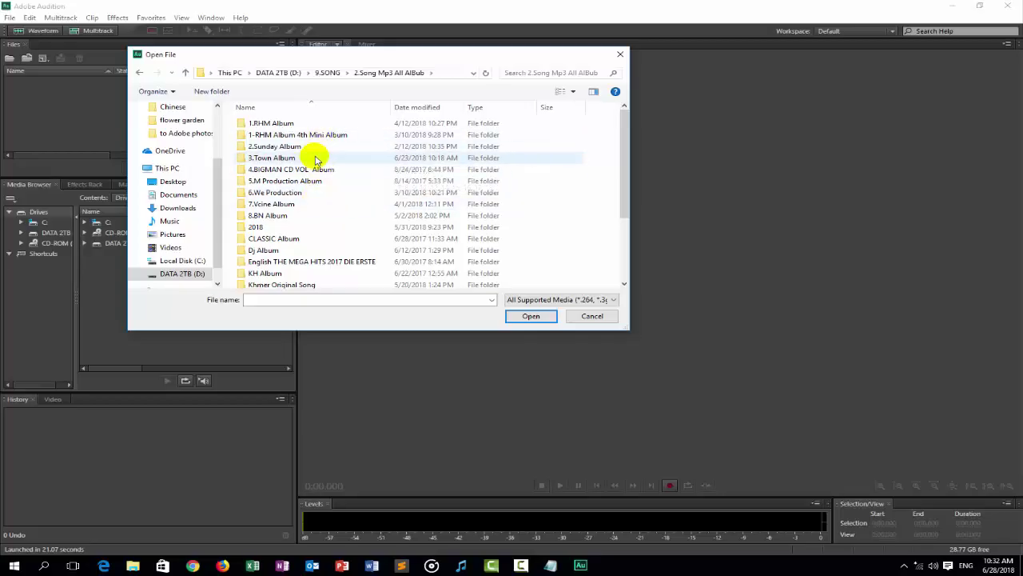
double_click(297, 227)
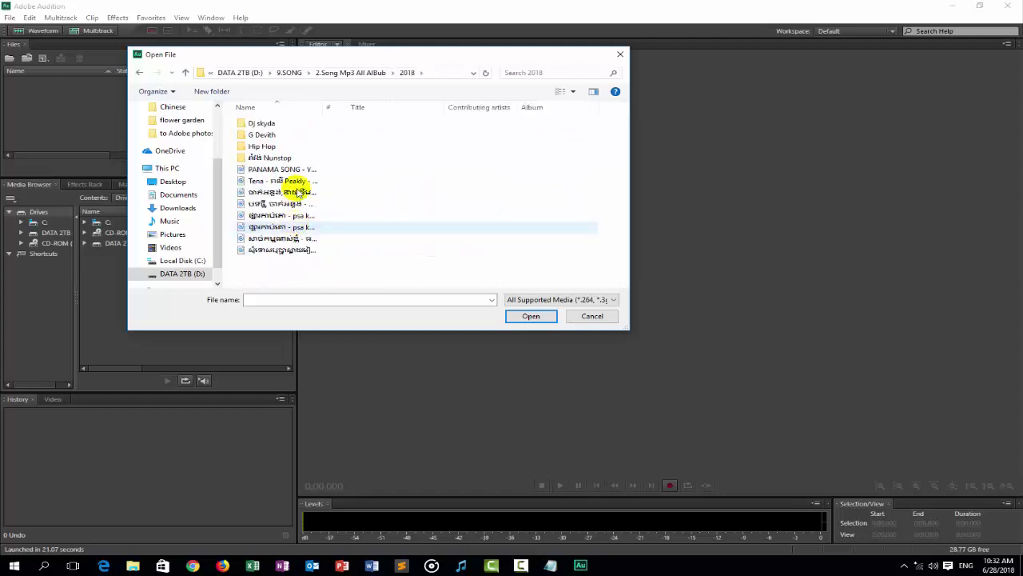
double_click(308, 250)
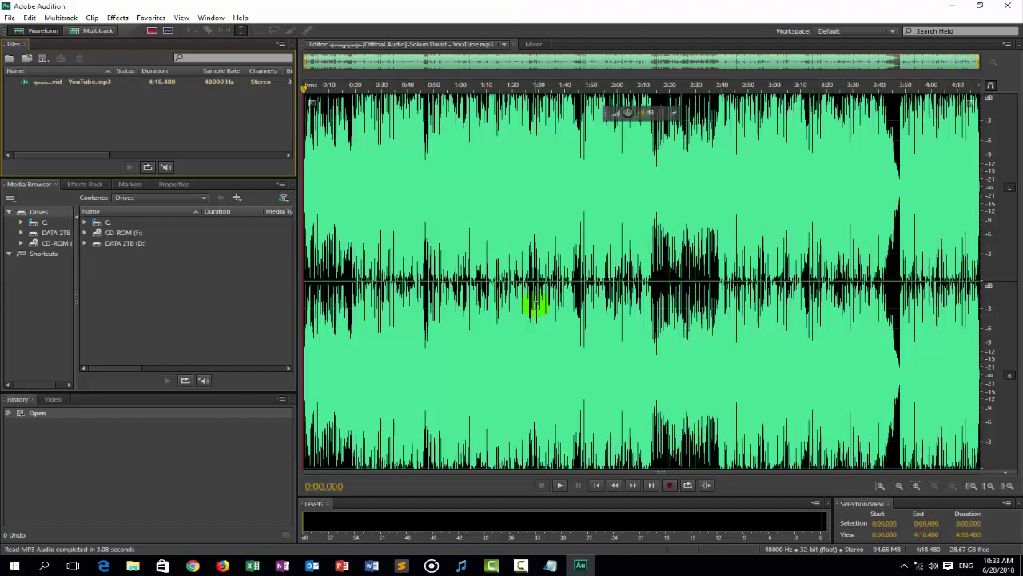
- Play the opened song from its start for about 4 seconds, and stop playback
key(space)
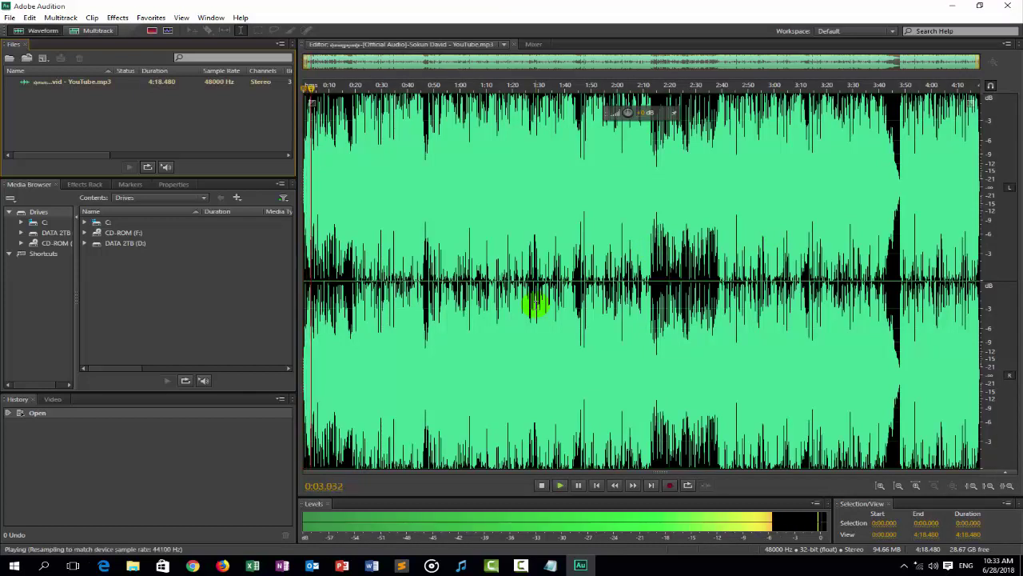
key(space)
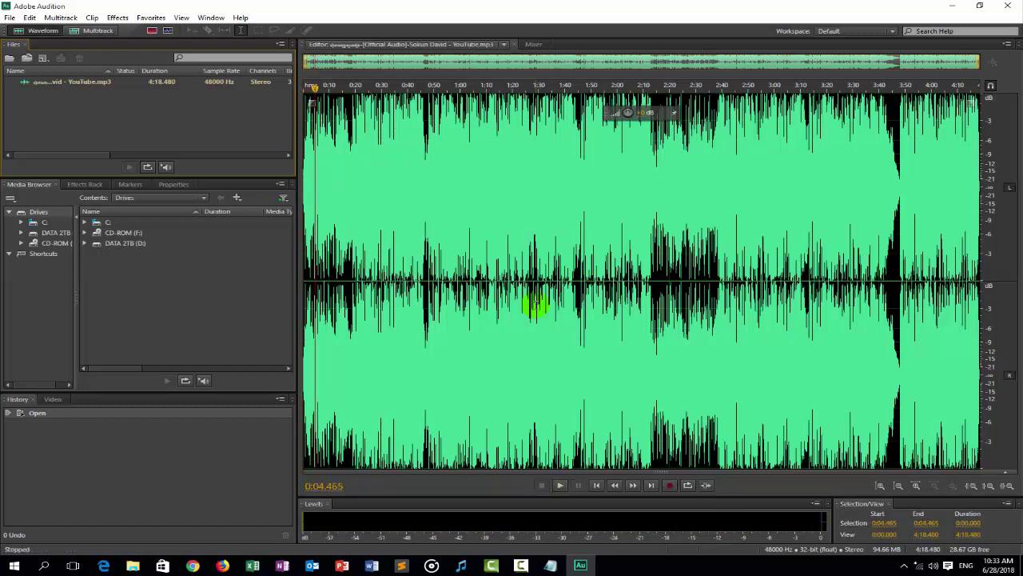
click(553, 566)
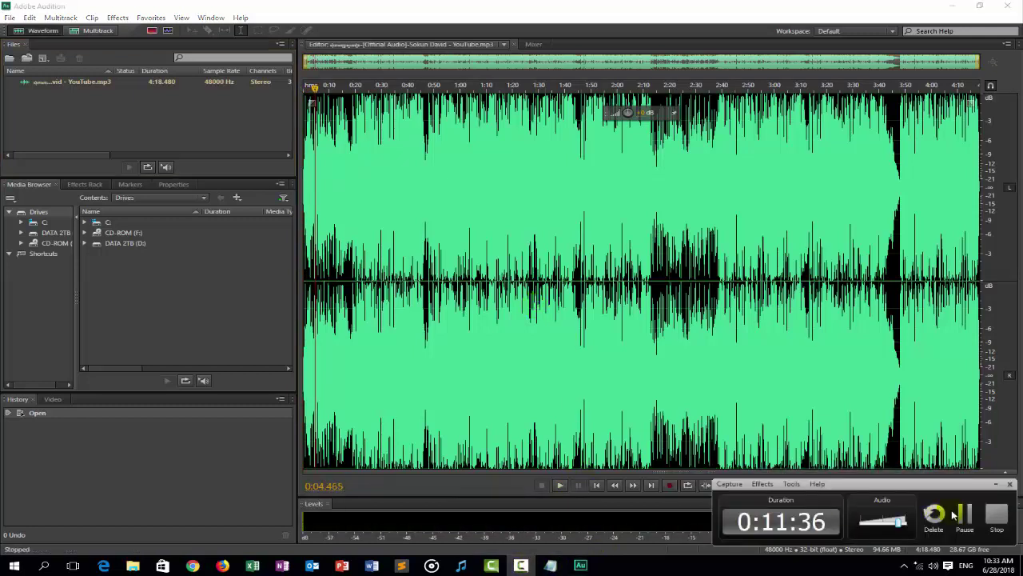